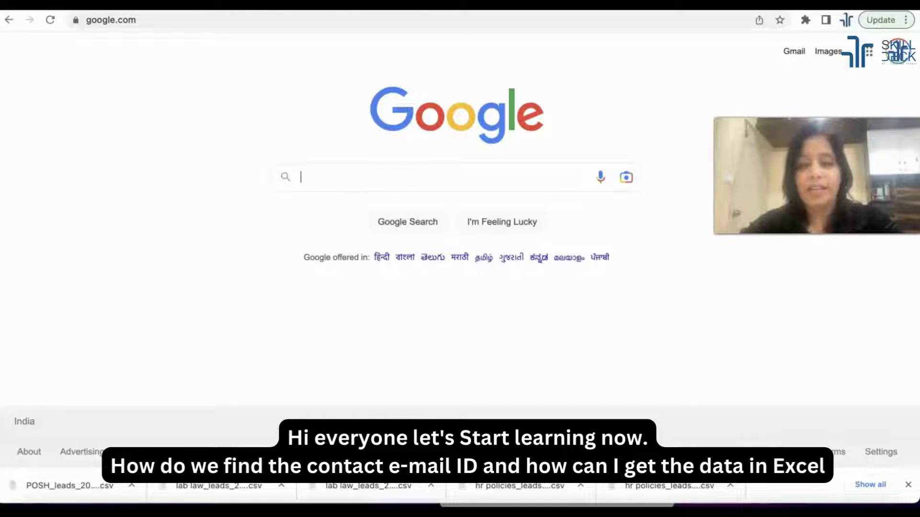
Search Google for inurl:linkedin.com/in "hr manager" (gmail.com | yahoo.com | @ )
{"action": "left_click", "coordinate": [410, 172]}
{"action": "type", "text": "inu"}
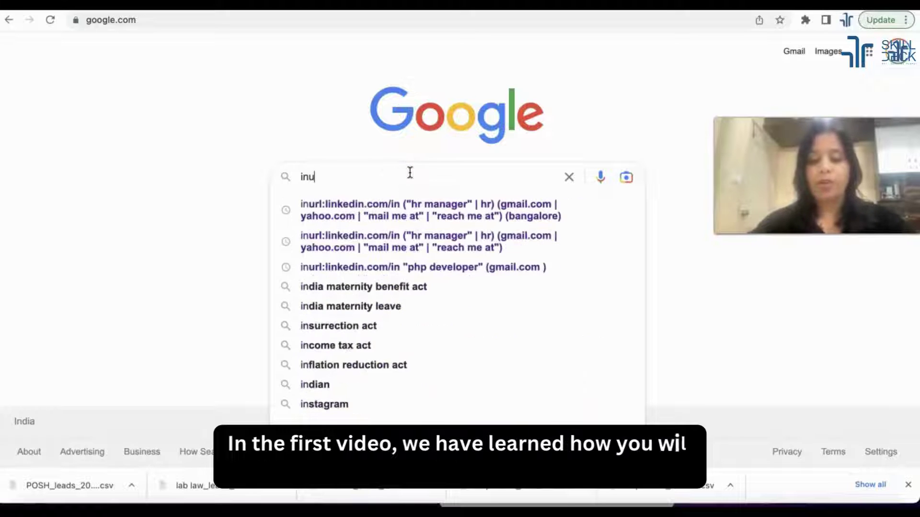
{"action": "type", "text": "rl:lin"}
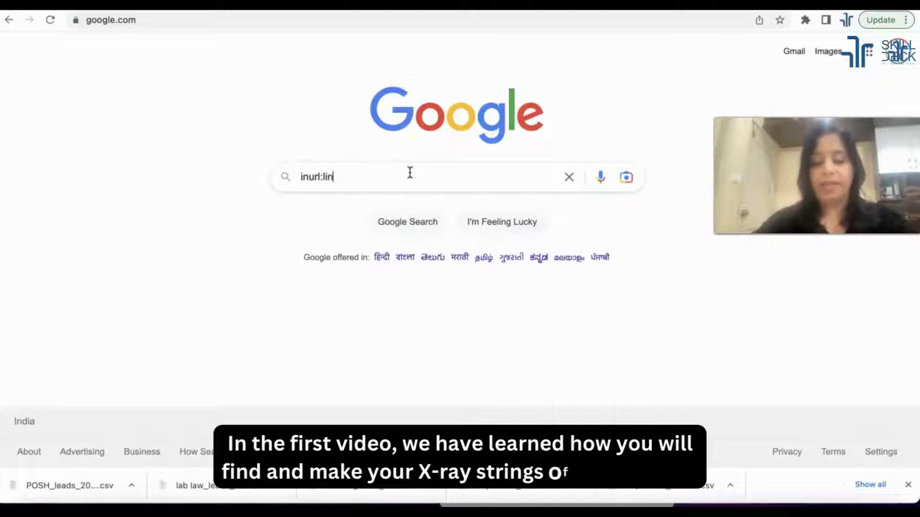
{"action": "type", "text": "kedin.com/in"}
{"action": "key", "text": "BackSpace"}
{"action": "type", "text": "/in \"hr manager\""}
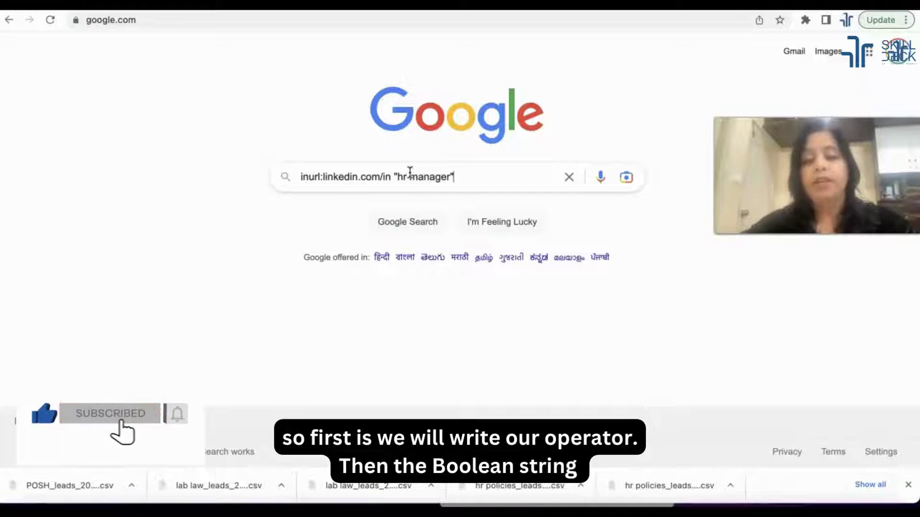
{"action": "left_click", "coordinate": [458, 164]}
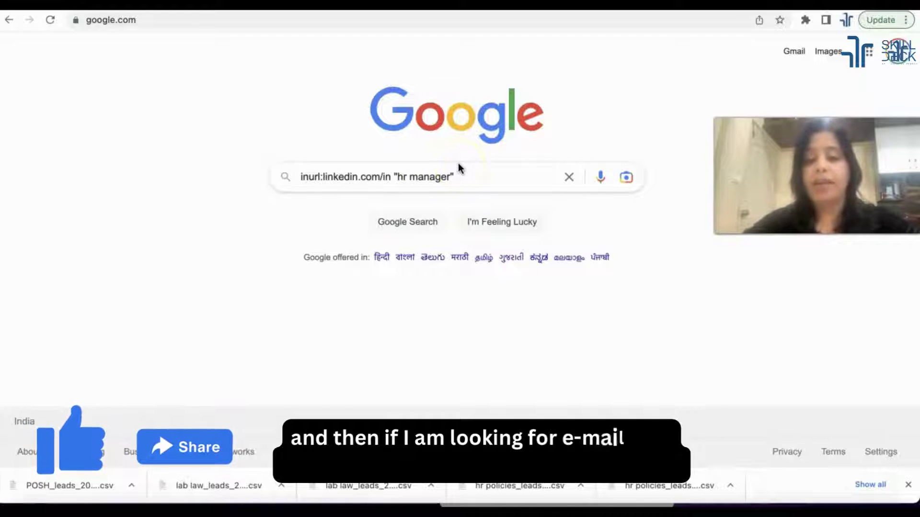
{"action": "type", "text": "("}
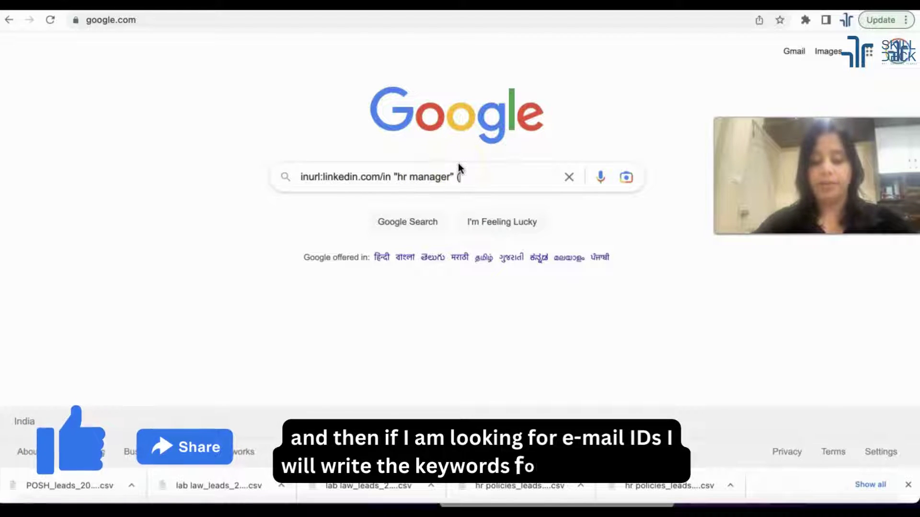
{"action": "type", "text": "gmail.com"}
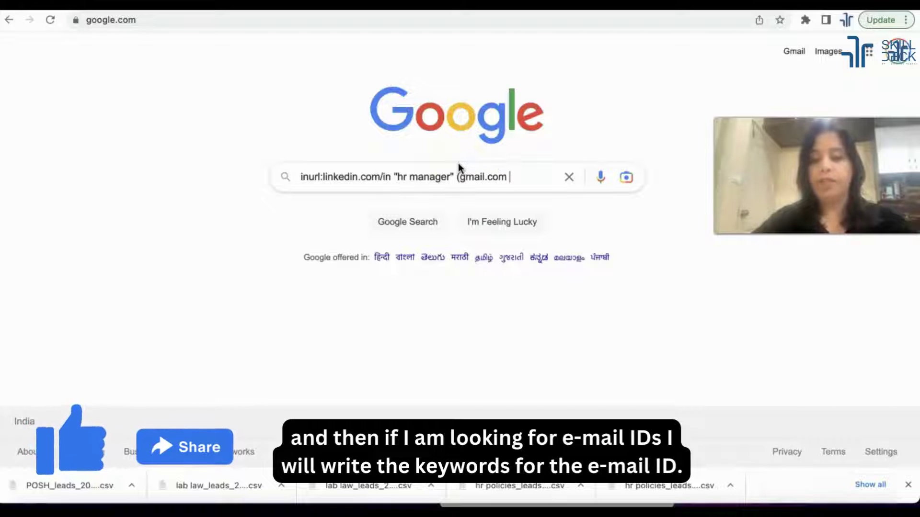
{"action": "type", "text": " |"}
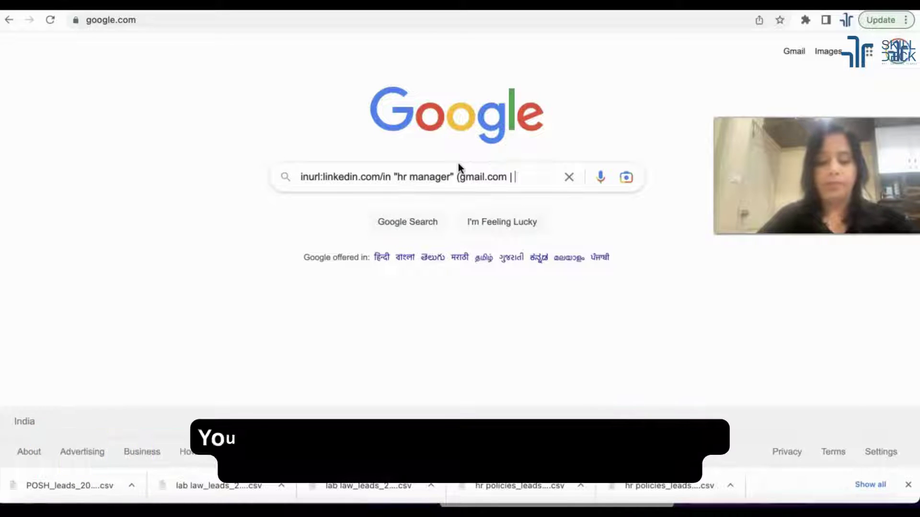
{"action": "type", "text": " @gmai"}
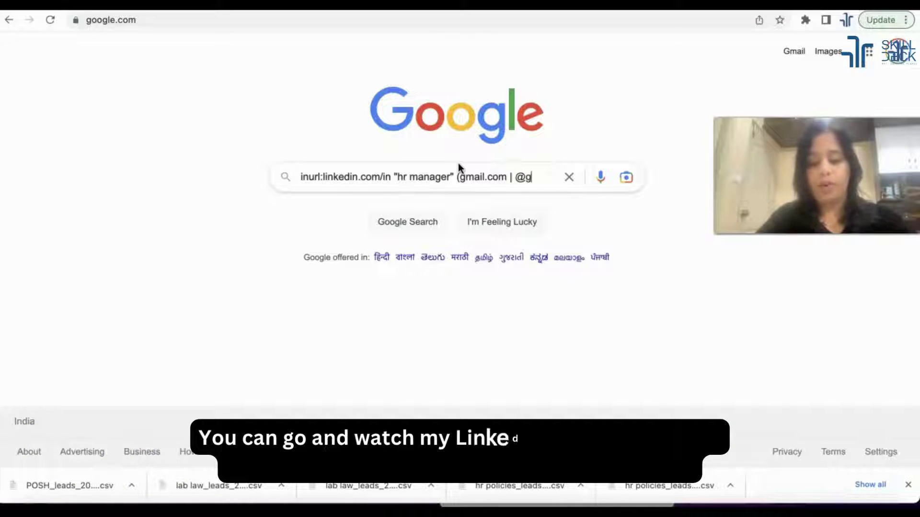
{"action": "key", "text": "BackSpace"}
{"action": "key", "text": "BackSpace"}
{"action": "key", "text": "BackSpace"}
{"action": "key", "text": "BackSpace"}
{"action": "key", "text": "BackSpace"}
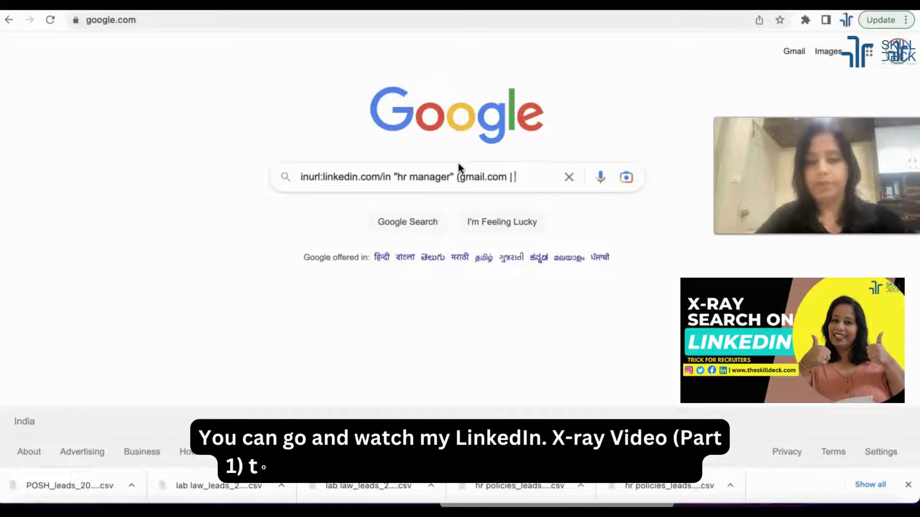
{"action": "type", "text": "yahoo.c"}
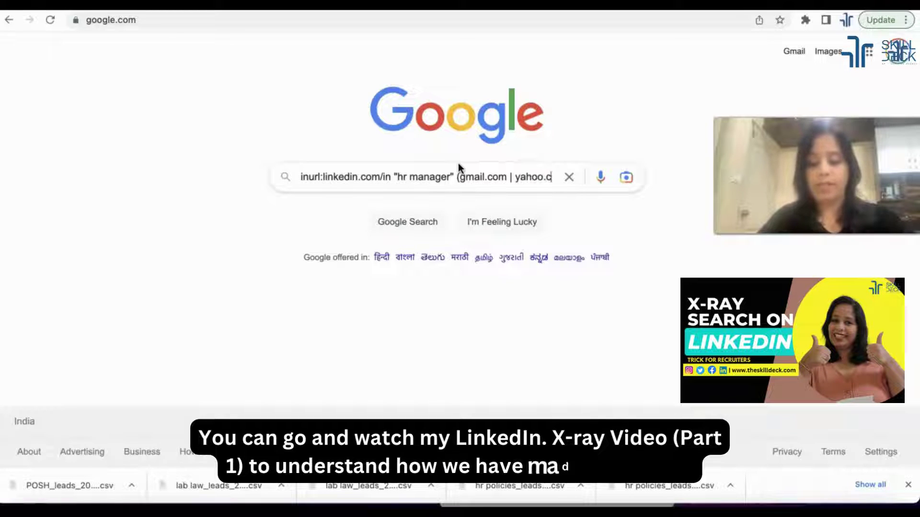
{"action": "type", "text": "om |"}
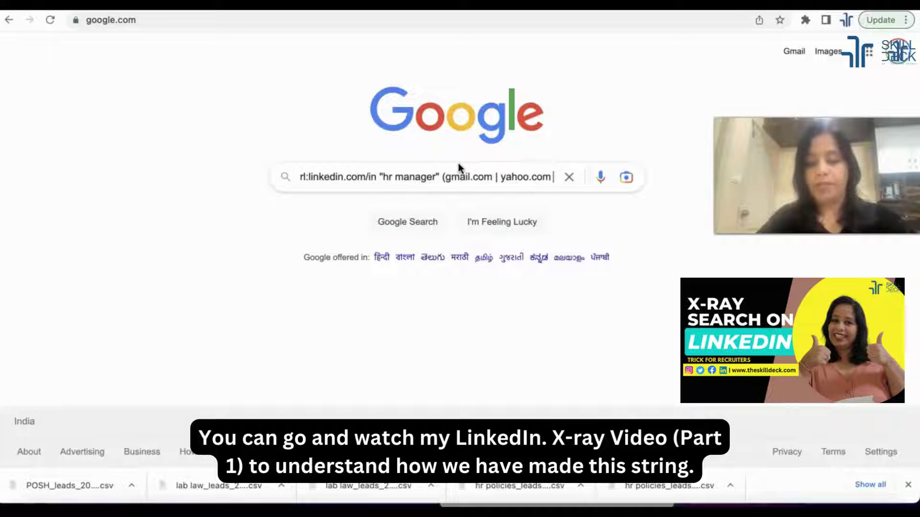
{"action": "type", "text": " @ )"}
{"action": "key", "text": "Return"}
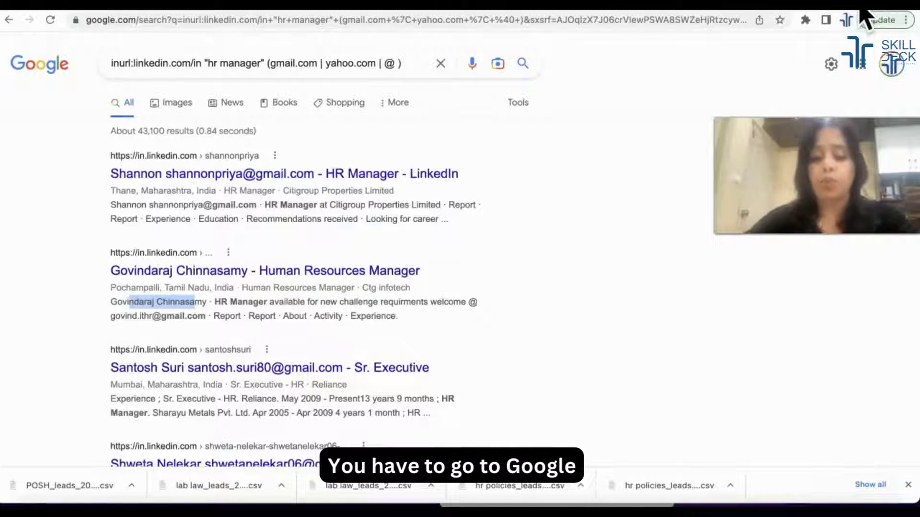
In a new tab, search Google for 'chrome web store'
{"action": "key", "text": "ctrl+t"}
{"action": "type", "text": "goo"}
{"action": "key", "text": "Return"}
{"action": "left_click", "coordinate": [442, 180]}
{"action": "type", "text": "chrome web store"}
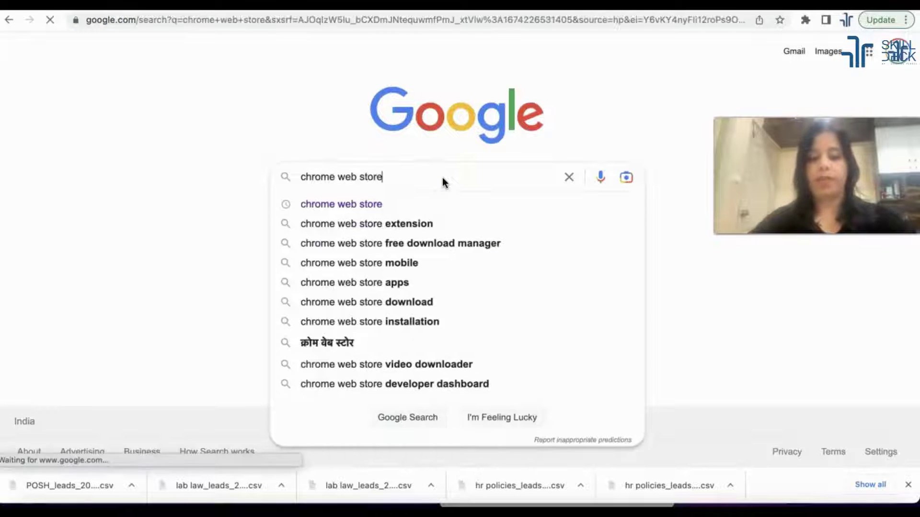
Open the Chrome Web Store and search it for 'data miner'
{"action": "key", "text": "Return"}
{"action": "left_click", "coordinate": [170, 182]}
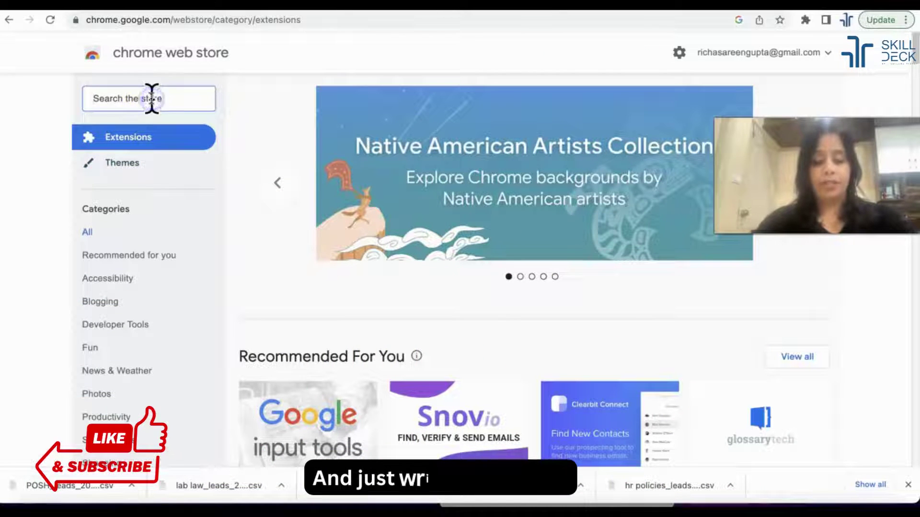
{"action": "left_click", "coordinate": [151, 98]}
{"action": "type", "text": "data m"}
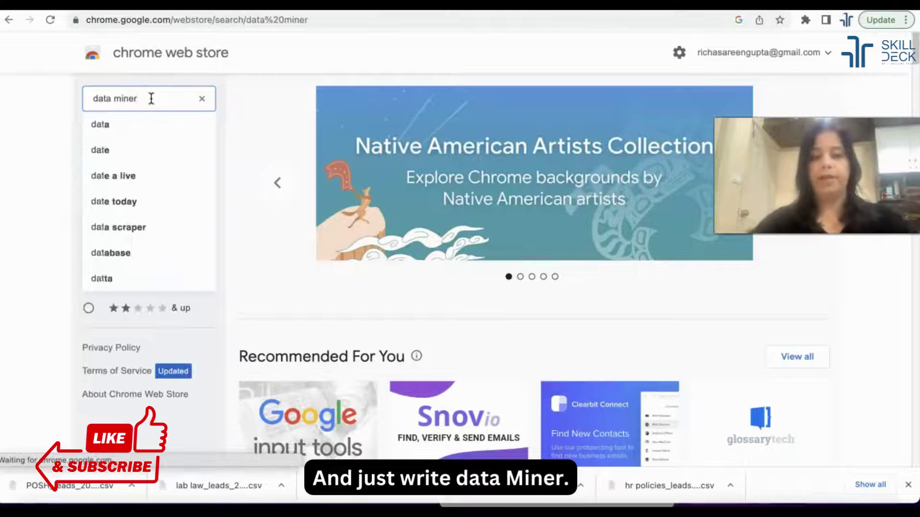
{"action": "type", "text": "iner"}
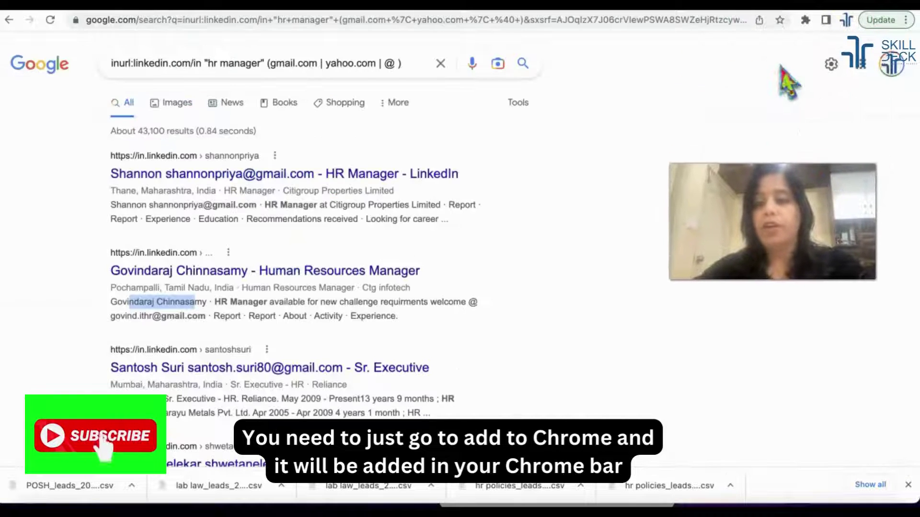
Scrape the results page with Data Miner's Google XRay - LinkedIn 2022 recipe
{"action": "left_click", "coordinate": [785, 20]}
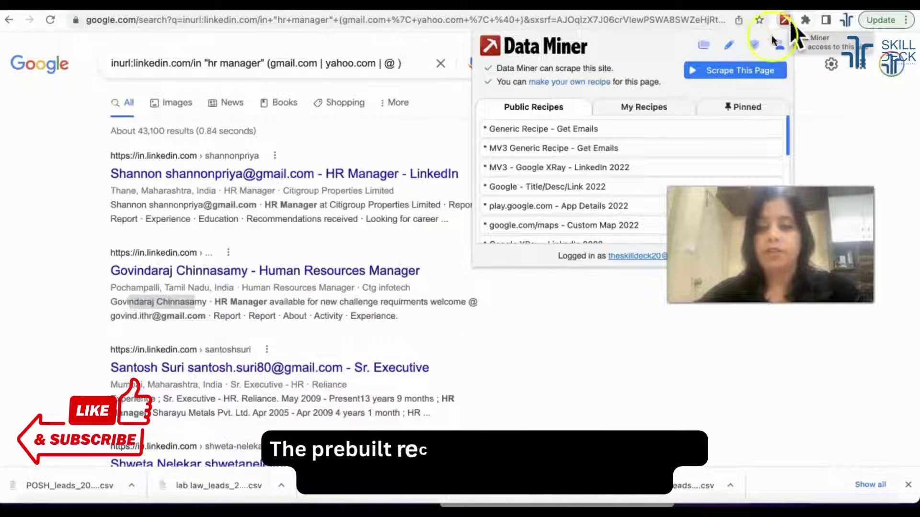
{"action": "scroll", "coordinate": [635, 196], "scroll_direction": "down", "scroll_amount": 5}
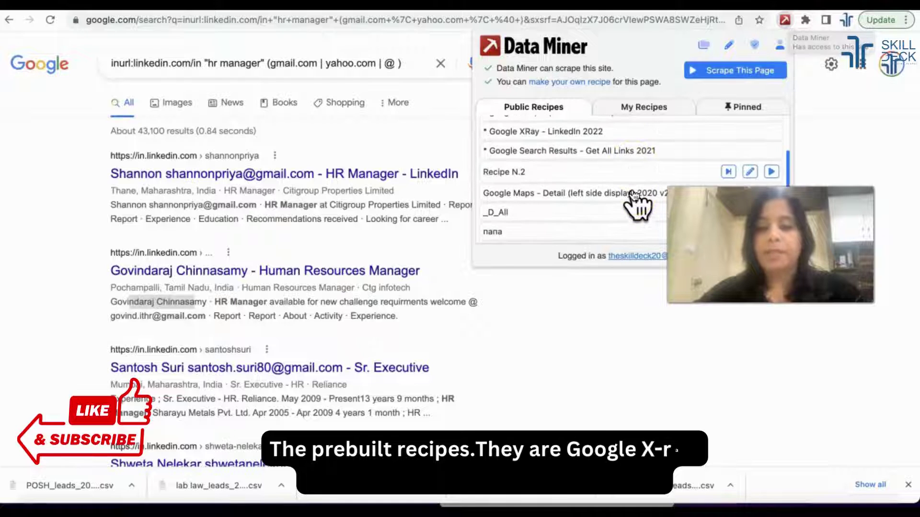
{"action": "left_click", "coordinate": [720, 132]}
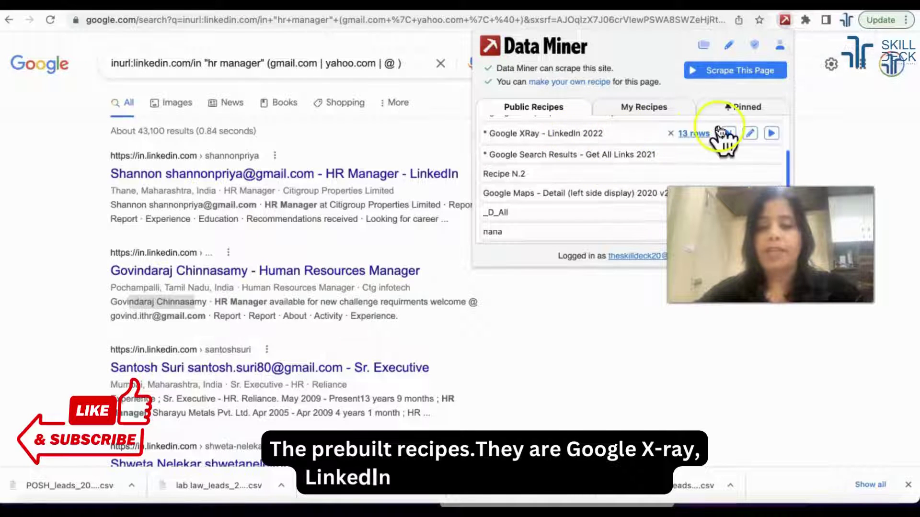
{"action": "left_click", "coordinate": [771, 133]}
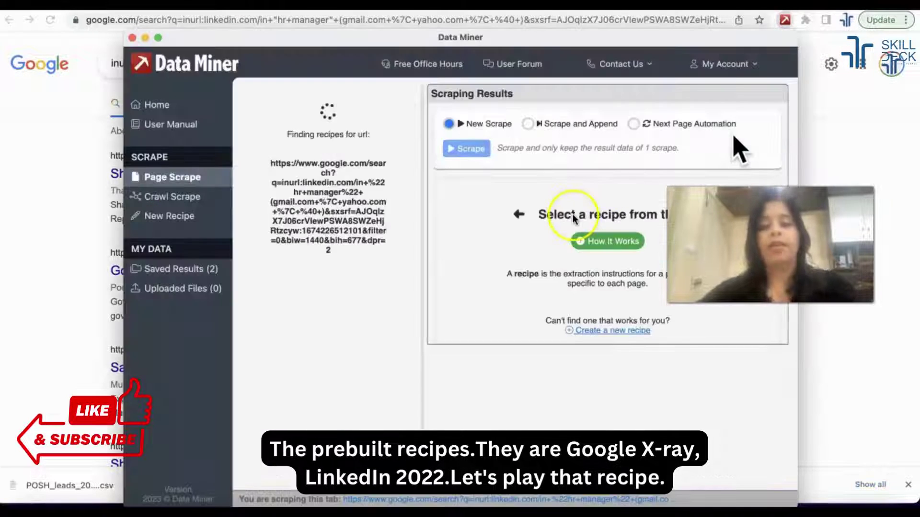
{"action": "left_click", "coordinate": [573, 214]}
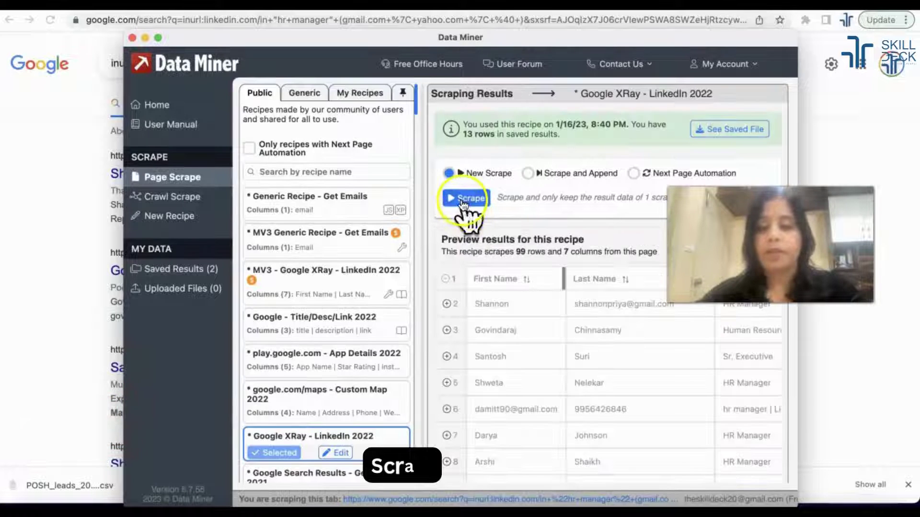
{"action": "left_click", "coordinate": [460, 199]}
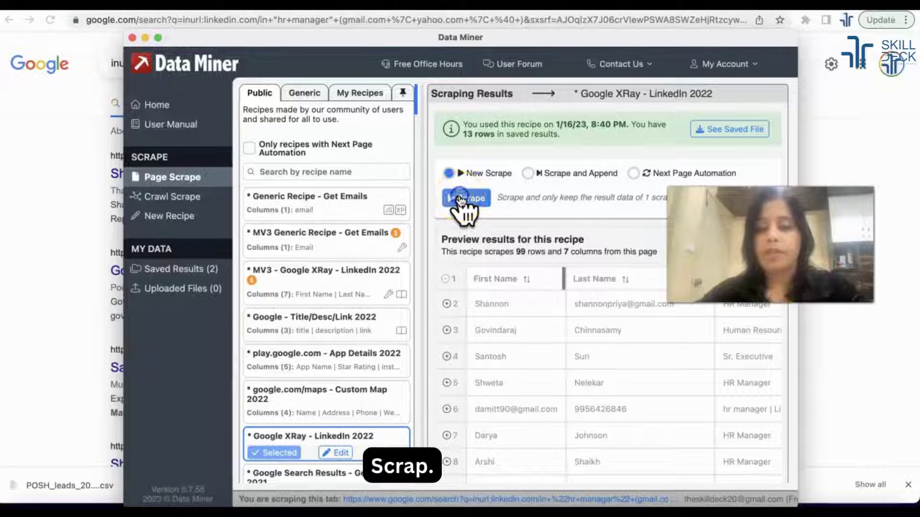
Download the 99 scraped rows as an Excel file and save it to Downloads
{"action": "left_click", "coordinate": [709, 230]}
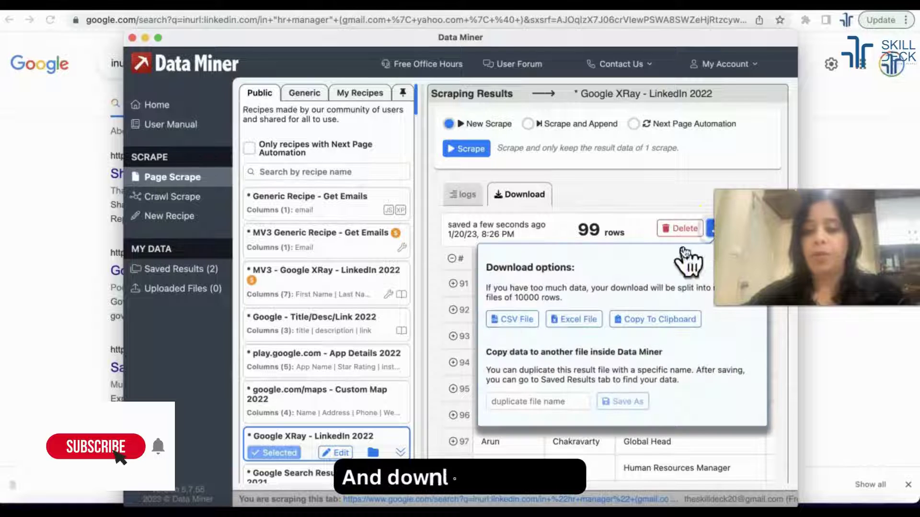
{"action": "left_click", "coordinate": [572, 320]}
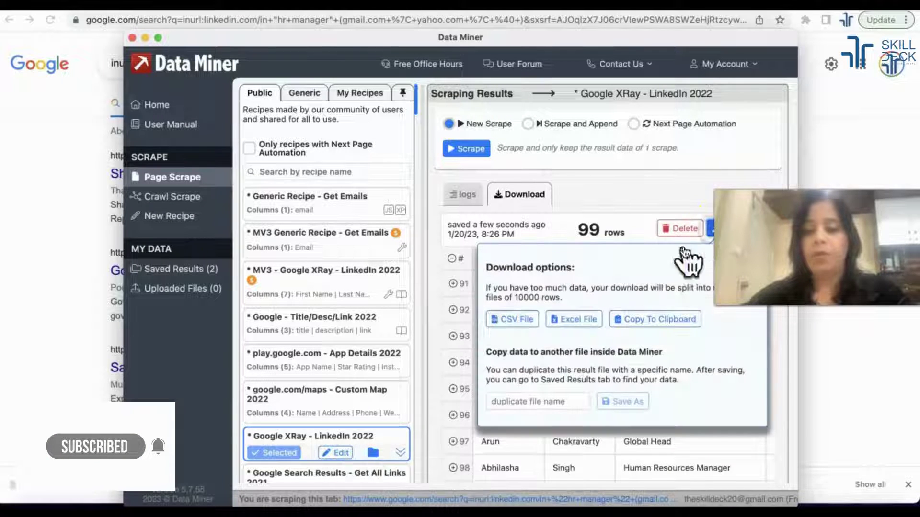
{"action": "left_click", "coordinate": [573, 319]}
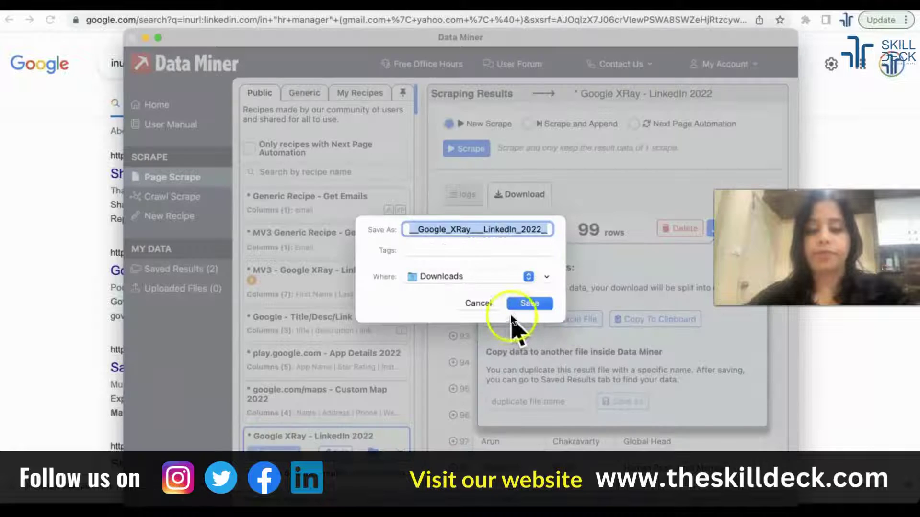
{"action": "left_click", "coordinate": [527, 303]}
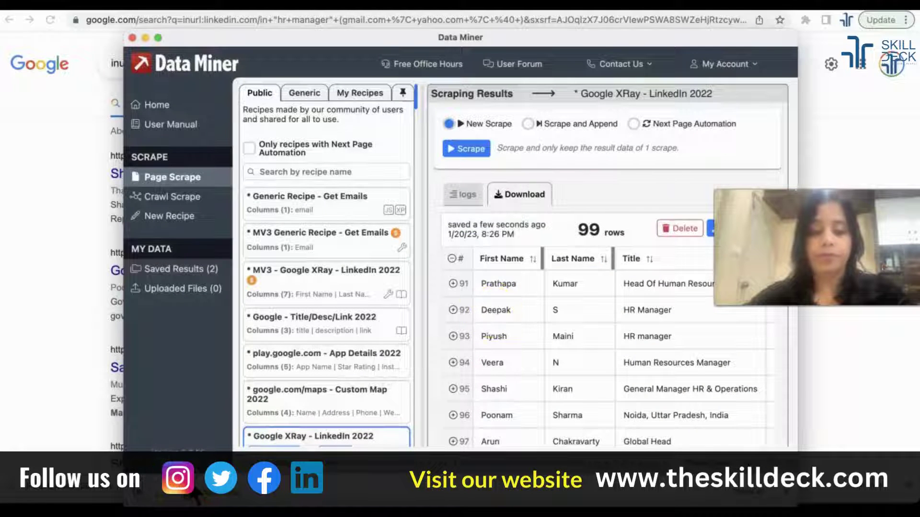
{"action": "left_click", "coordinate": [323, 300]}
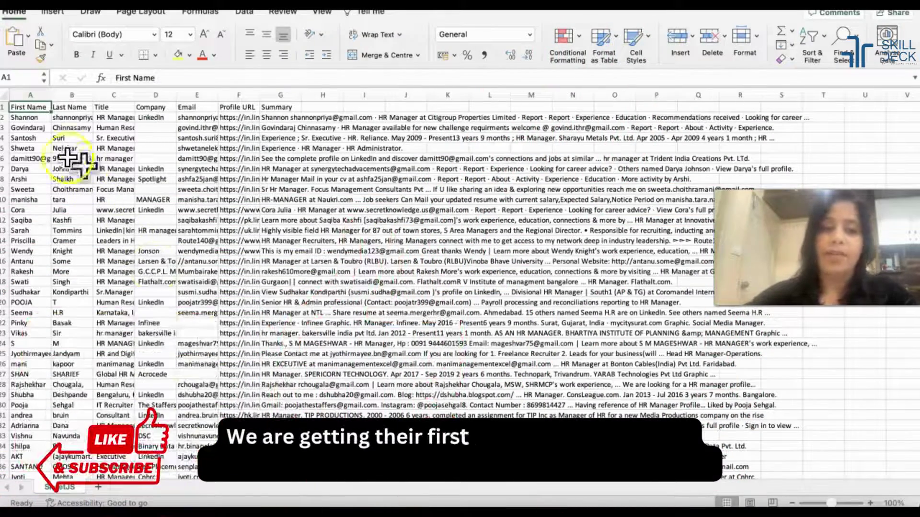
Review the first name, last name, title, company, email and profile URL columns in the sheet
{"action": "left_click", "coordinate": [29, 128]}
{"action": "left_click", "coordinate": [82, 127]}
{"action": "left_click", "coordinate": [117, 137]}
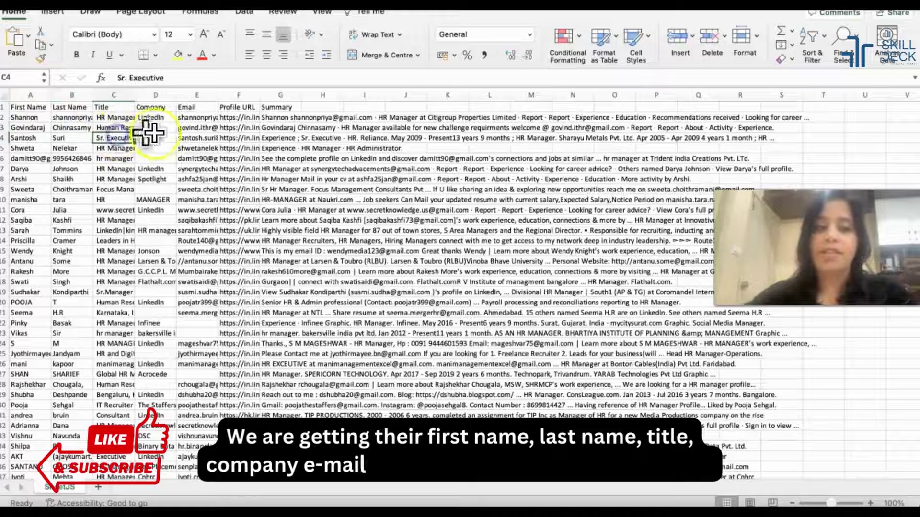
{"action": "left_click", "coordinate": [155, 138]}
{"action": "left_click", "coordinate": [194, 127]}
{"action": "left_click", "coordinate": [239, 138]}
{"action": "left_click", "coordinate": [316, 127]}
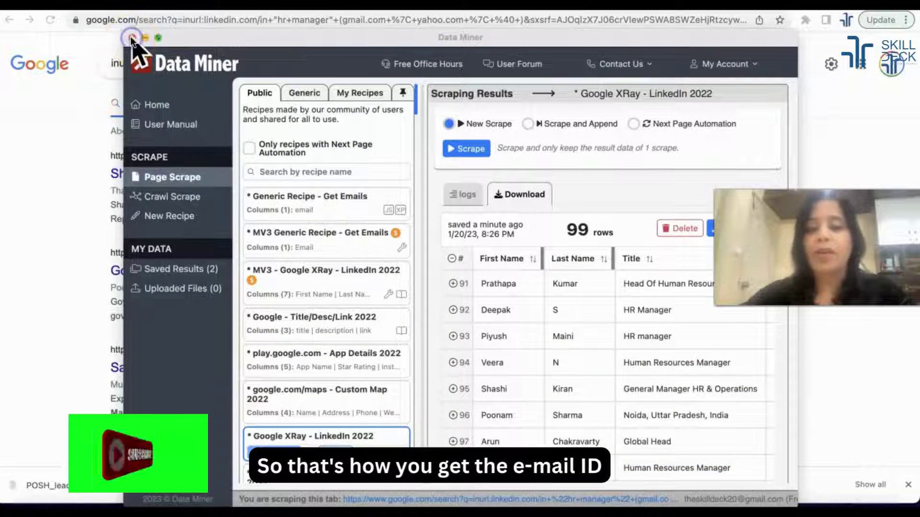
Close the Data Miner scraping window to get back to the Google results
{"action": "left_click", "coordinate": [131, 37]}
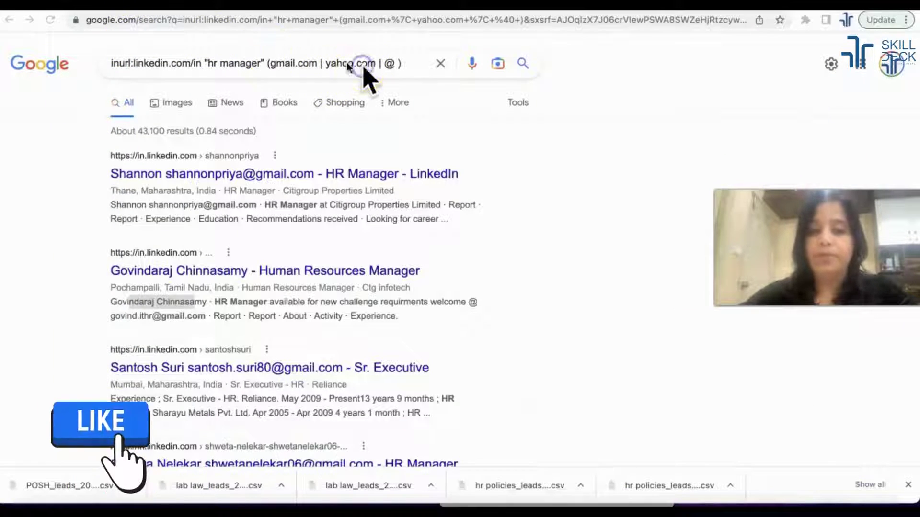
Replace the email-domain terms in the query with (+91 | "call me at" | "phone number")
{"action": "left_click", "coordinate": [335, 62]}
{"action": "left_click_drag", "start_coordinate": [270, 64], "coordinate": [395, 66]}
{"action": "key", "text": "BackSpace"}
{"action": "type", "text": "+91 | \"call me at\" |"}
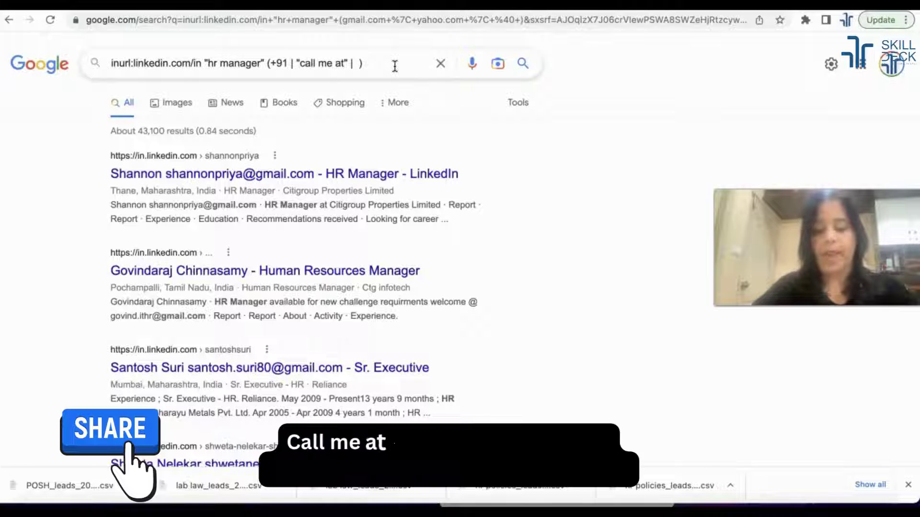
{"action": "type", "text": " \"rea"}
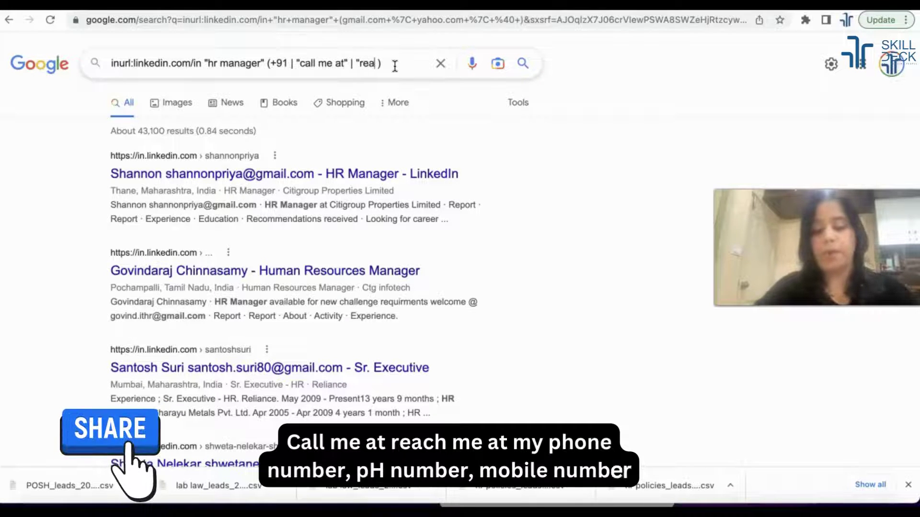
{"action": "type", "text": "l"}
{"action": "key", "text": "BackSpace"}
{"action": "key", "text": "BackSpace"}
{"action": "key", "text": "BackSpace"}
{"action": "key", "text": "BackSpace"}
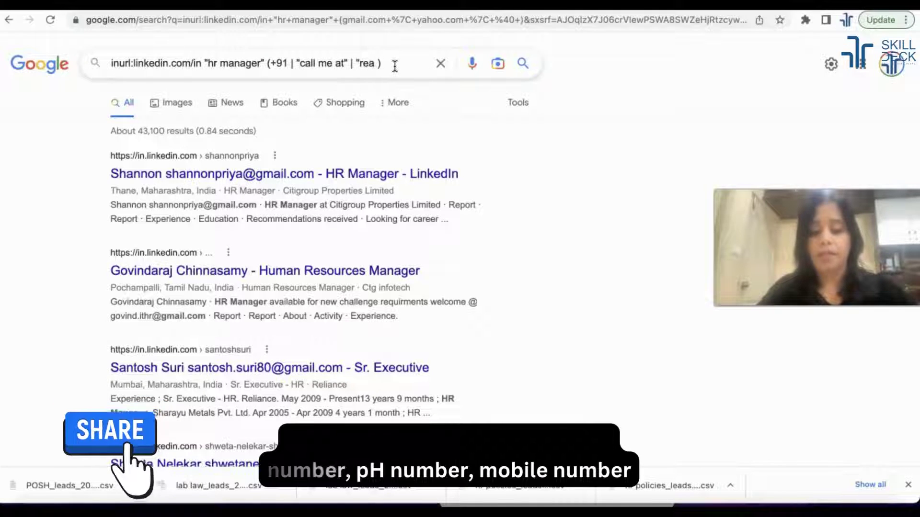
{"action": "type", "text": "phone number\""}
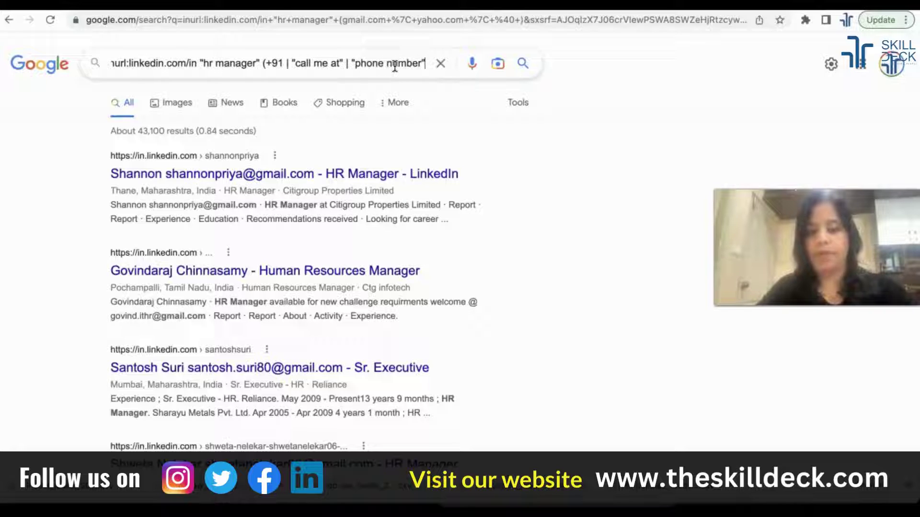
{"action": "type", "text": ")"}
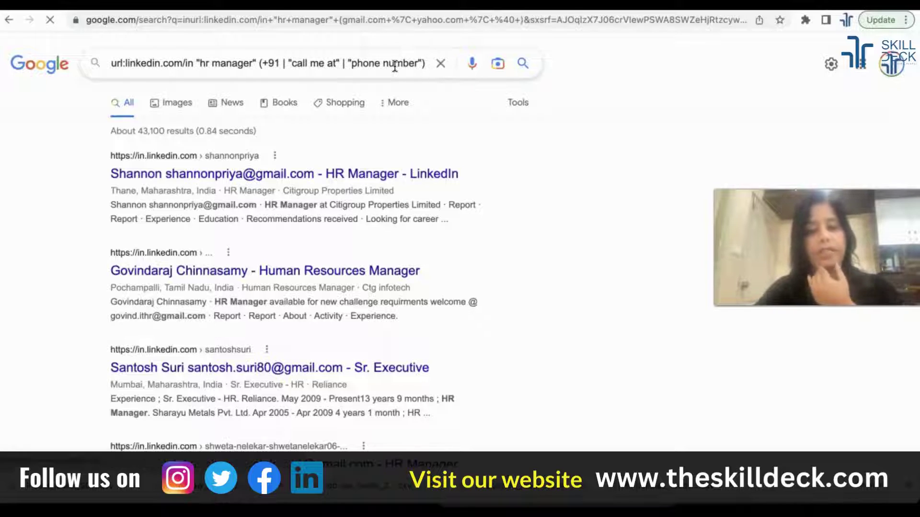
{"action": "scroll", "coordinate": [401, 349], "scroll_direction": "down", "scroll_amount": 7}
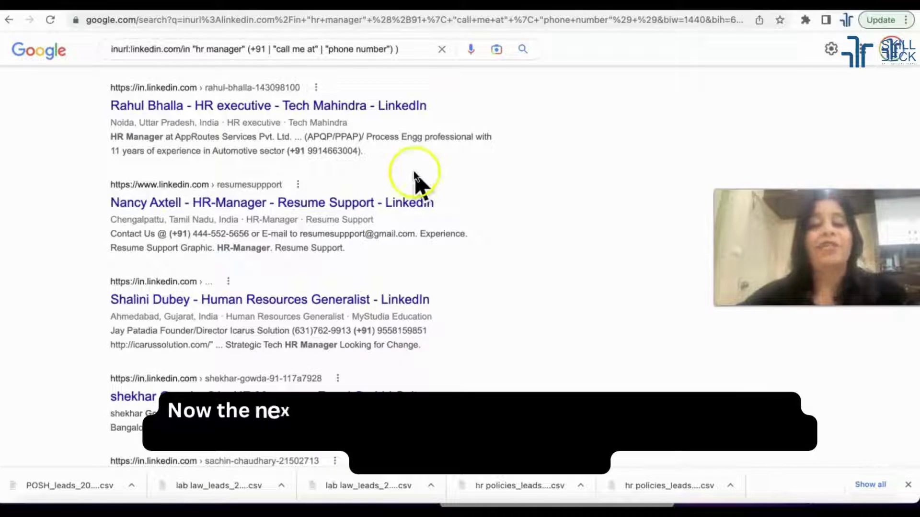
Add industry:finance to the end of the query and run the search
{"action": "left_click", "coordinate": [405, 50]}
{"action": "key", "text": "Escape"}
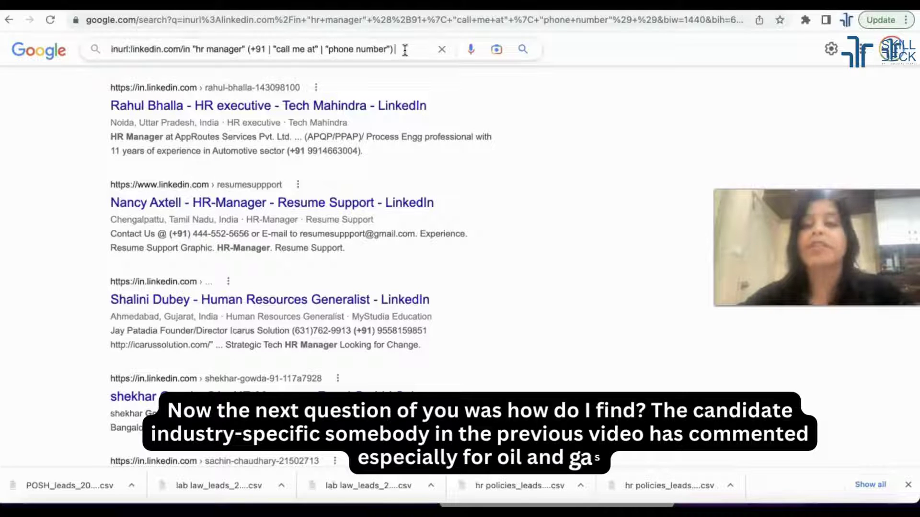
{"action": "type", "text": "industry"}
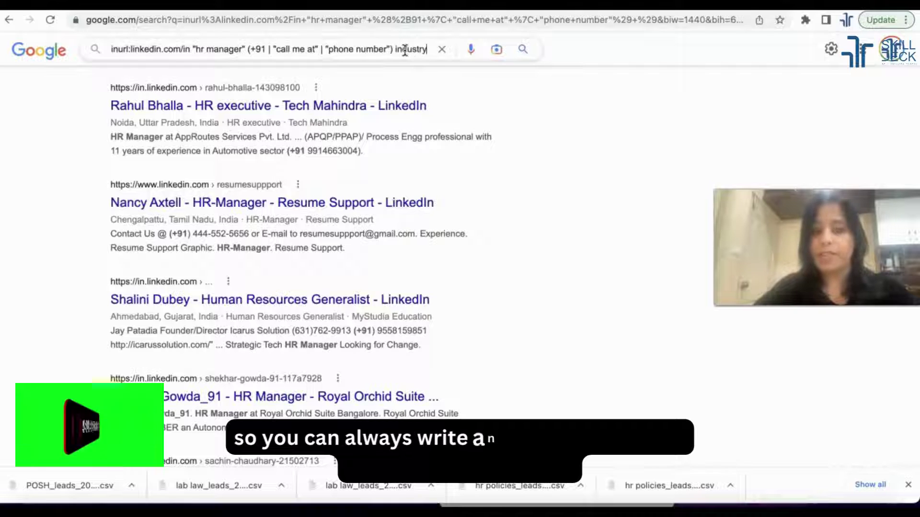
{"action": "type", "text": ":"}
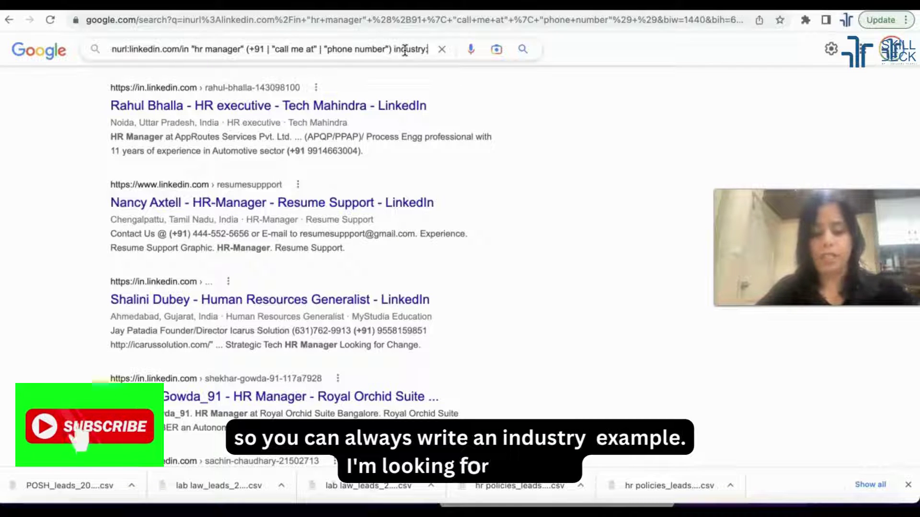
{"action": "type", "text": "finance"}
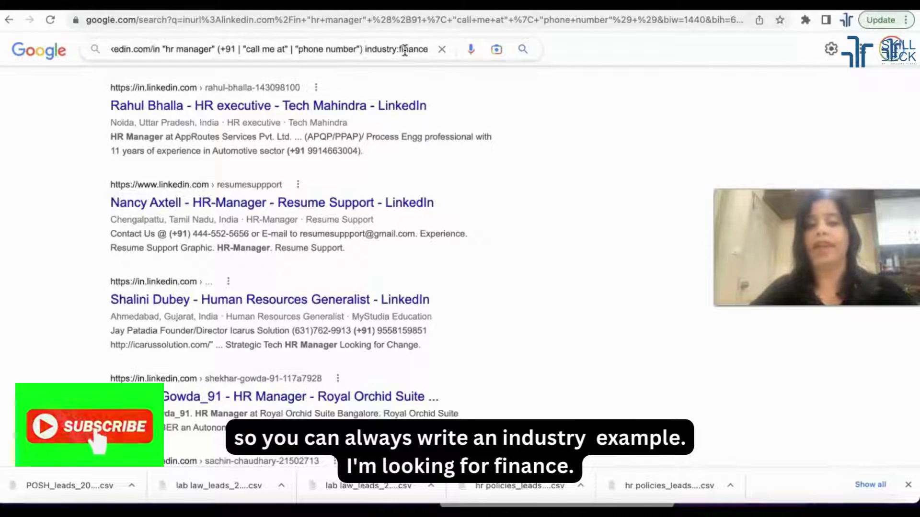
{"action": "key", "text": "Return"}
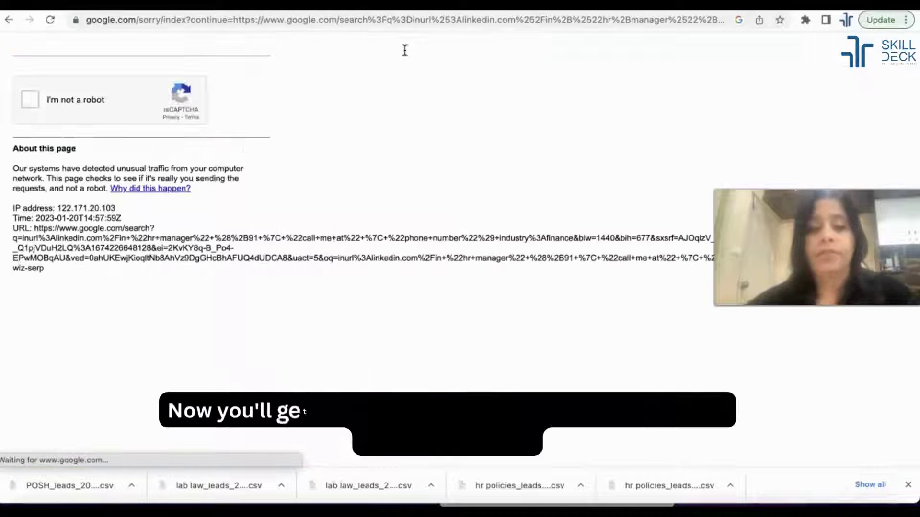
Pass the reCAPTCHA check, then delete the (+91 | "call me at" | "phone number") terms from the query
{"action": "left_click", "coordinate": [28, 99]}
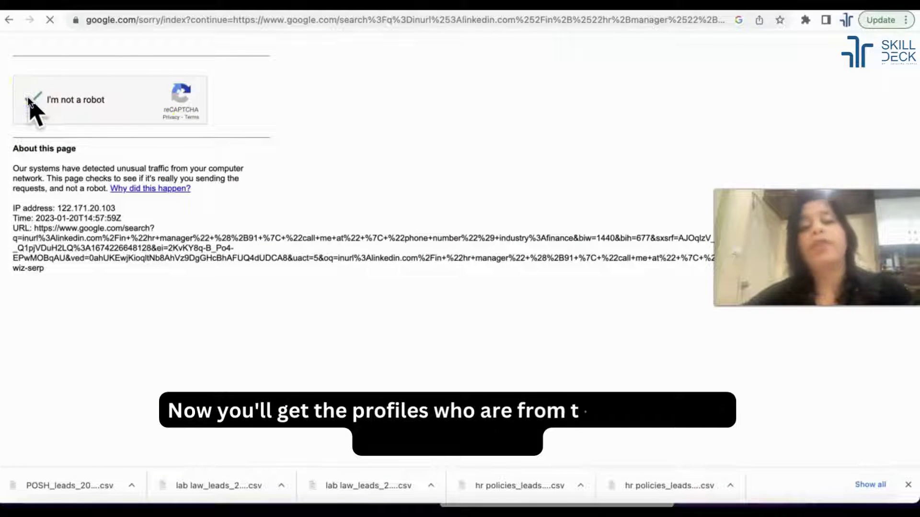
{"action": "scroll", "coordinate": [213, 158], "scroll_direction": "down", "scroll_amount": 5}
{"action": "scroll", "coordinate": [213, 182], "scroll_direction": "down", "scroll_amount": 2}
{"action": "scroll", "coordinate": [214, 189], "scroll_direction": "up", "scroll_amount": 1}
{"action": "left_click_drag", "start_coordinate": [355, 129], "coordinate": [425, 128]}
{"action": "scroll", "coordinate": [335, 96], "scroll_direction": "up", "scroll_amount": 5}
{"action": "left_click_drag", "start_coordinate": [267, 49], "coordinate": [332, 55]}
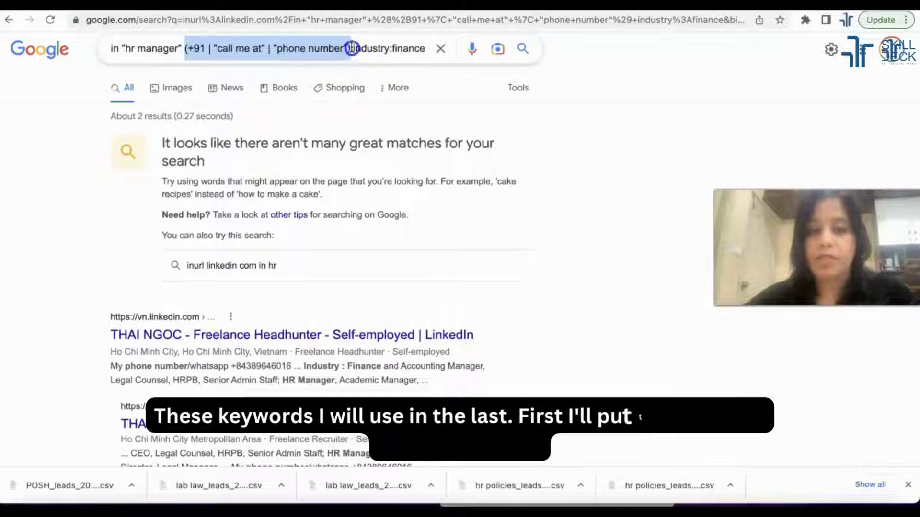
{"action": "key", "text": "BackSpace"}
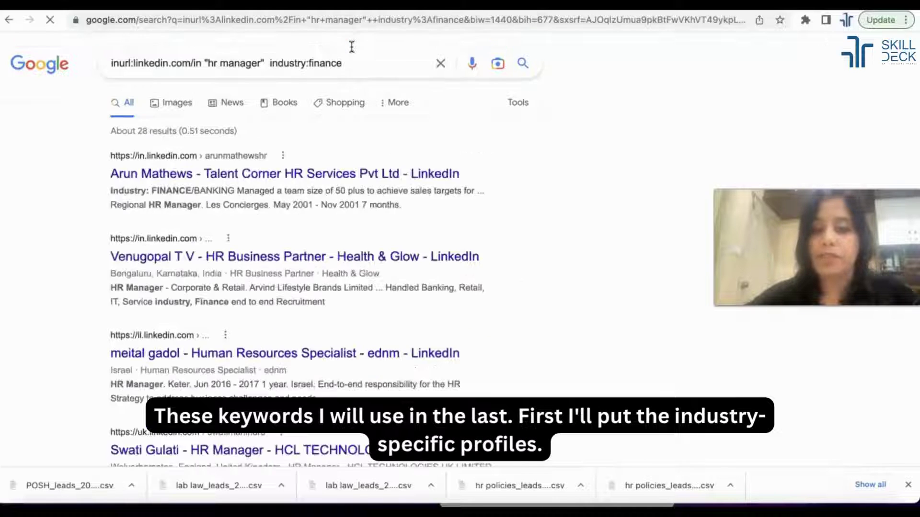
Rerun the industry:finance search with omitted results included, giving about 88 results
{"action": "scroll", "coordinate": [329, 185], "scroll_direction": "down", "scroll_amount": 10}
{"action": "scroll", "coordinate": [325, 183], "scroll_direction": "down", "scroll_amount": 10}
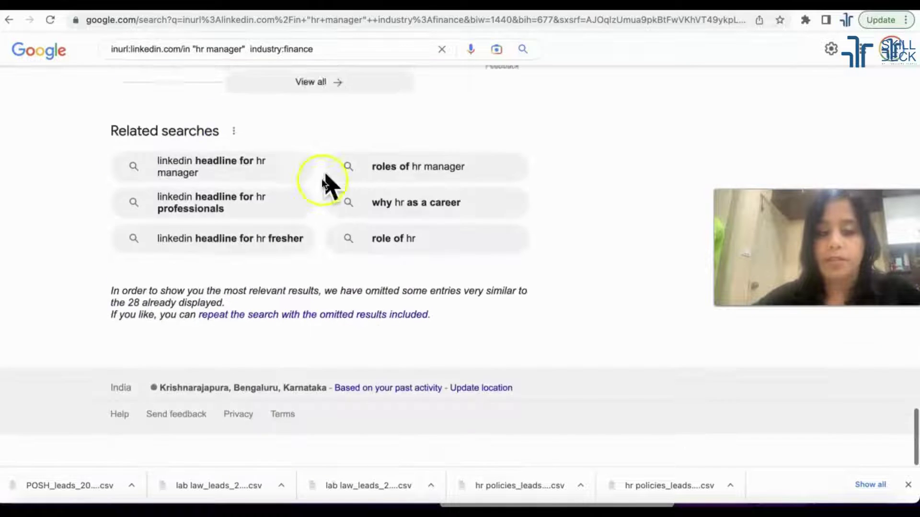
{"action": "scroll", "coordinate": [281, 341], "scroll_direction": "up", "scroll_amount": 1}
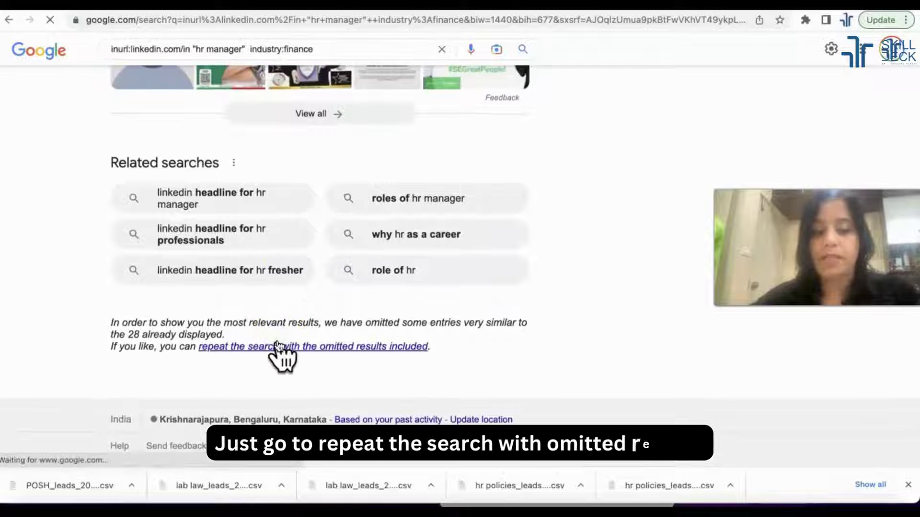
{"action": "left_click", "coordinate": [282, 346]}
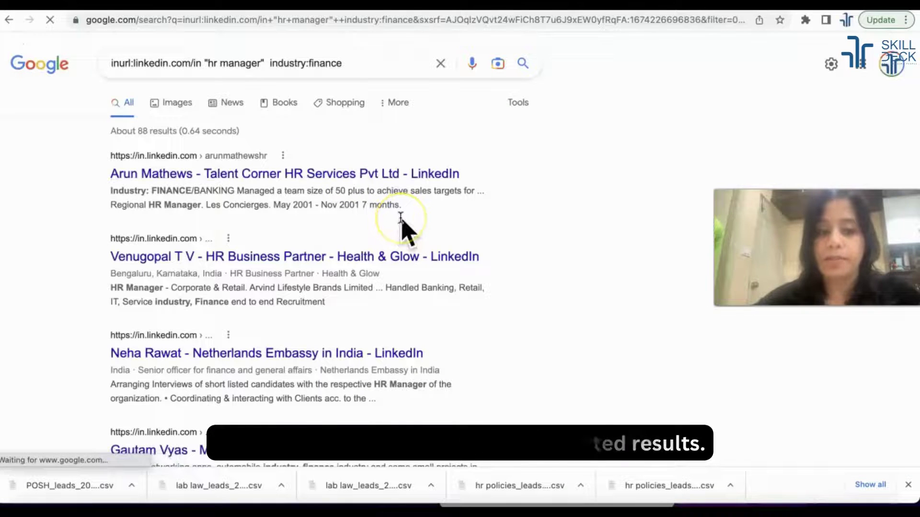
{"action": "left_click", "coordinate": [352, 61]}
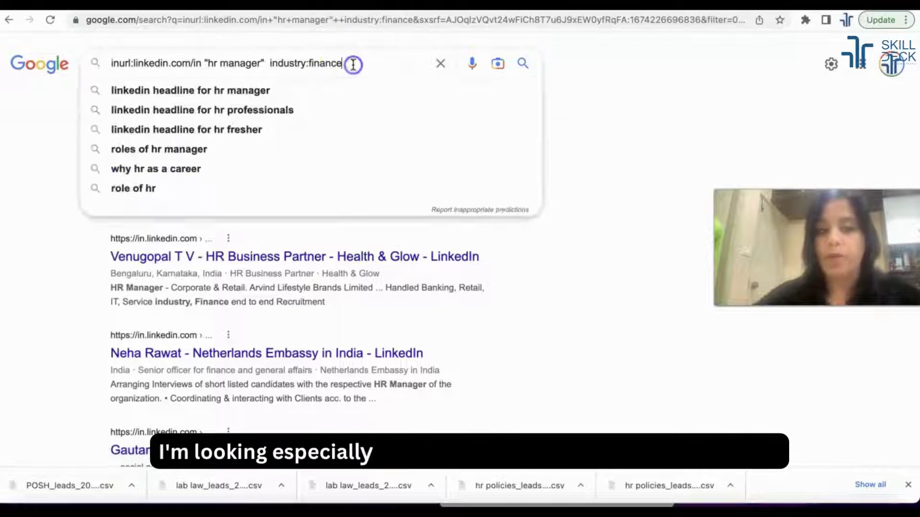
Change the industry filter to industry:"information technology" and search
{"action": "key", "text": "BackSpace"}
{"action": "key", "text": "BackSpace"}
{"action": "key", "text": "BackSpace"}
{"action": "type", "text": "\"informatio"}
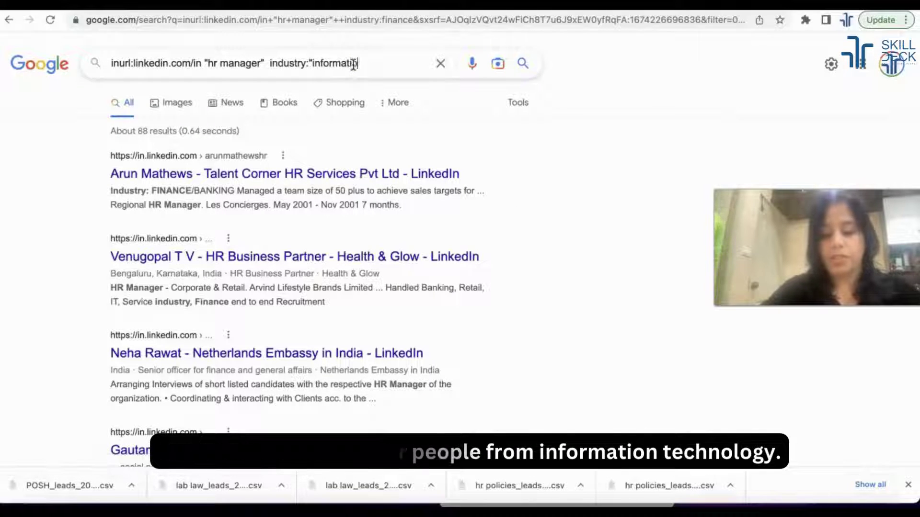
{"action": "type", "text": "n techno"}
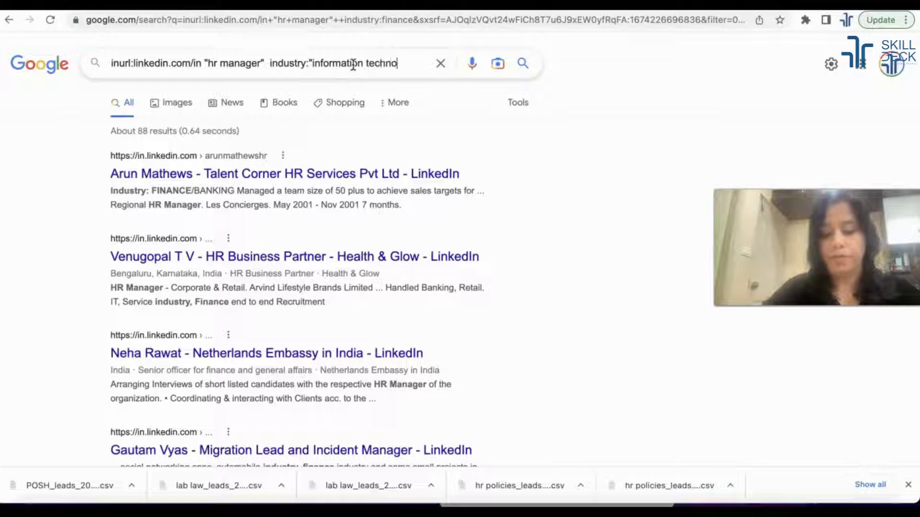
{"action": "type", "text": "\""}
{"action": "key", "text": "Return"}
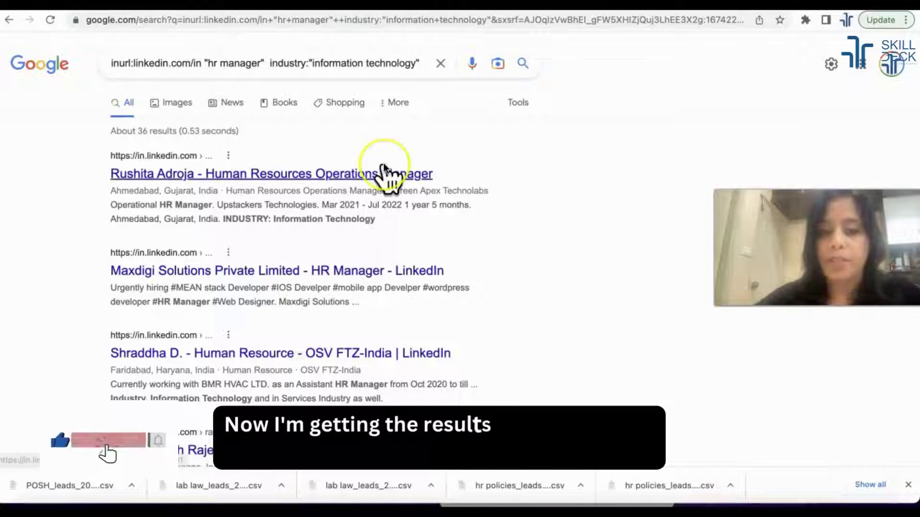
{"action": "scroll", "coordinate": [380, 175], "scroll_direction": "down", "scroll_amount": 2}
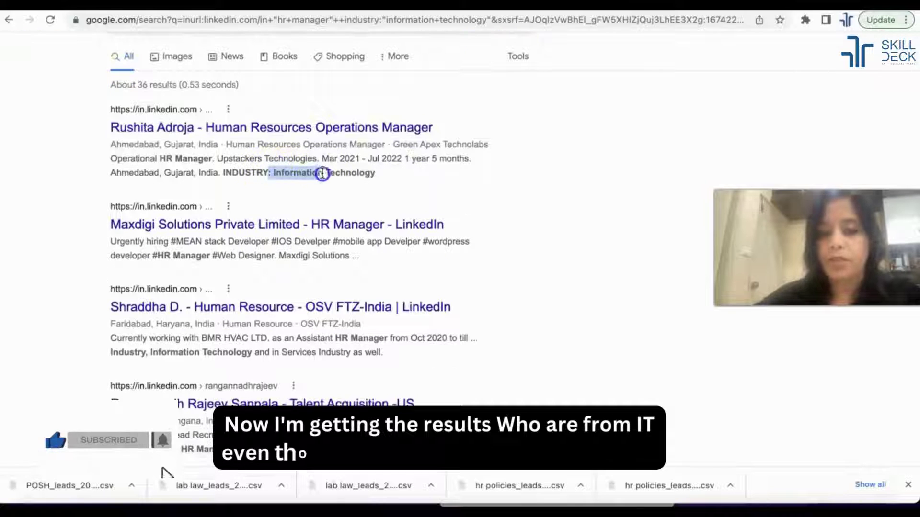
{"action": "scroll", "coordinate": [268, 178], "scroll_direction": "down", "scroll_amount": 5}
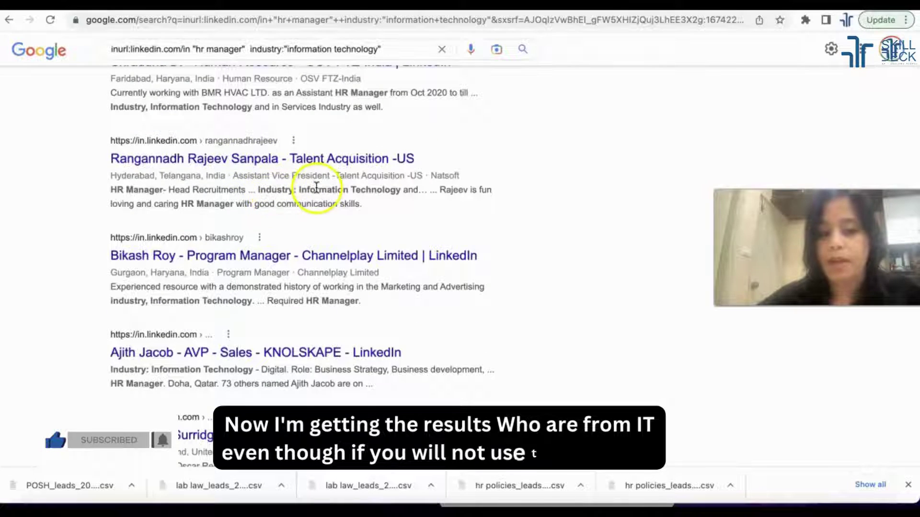
{"action": "scroll", "coordinate": [297, 197], "scroll_direction": "up", "scroll_amount": 6}
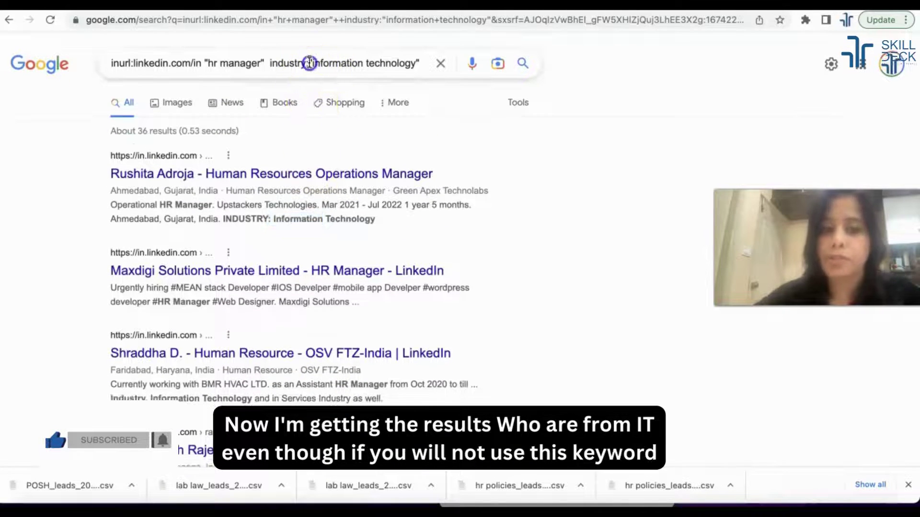
Replace the industry: operator with parentheses, searching ("information technology") instead
{"action": "left_click_drag", "start_coordinate": [309, 62], "coordinate": [264, 62]}
{"action": "key", "text": "BackSpace"}
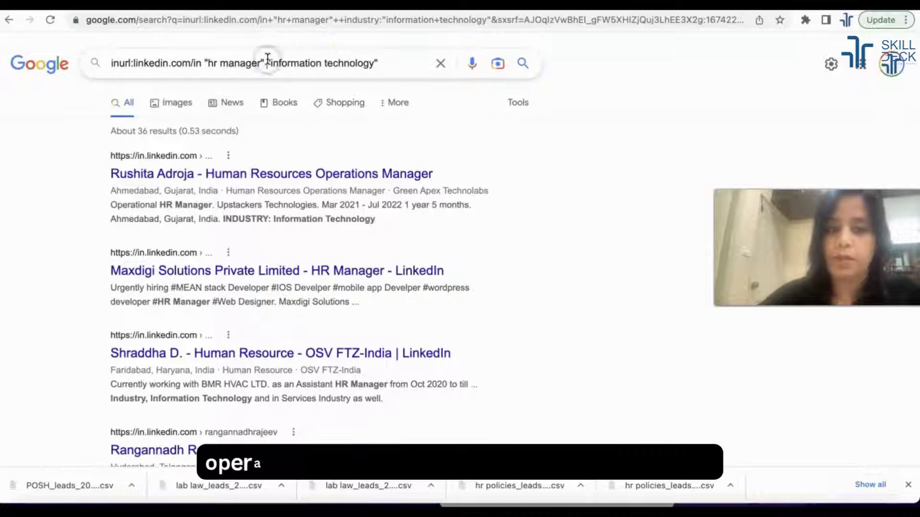
{"action": "type", "text": "("}
{"action": "left_click", "coordinate": [387, 60]}
{"action": "type", "text": ")"}
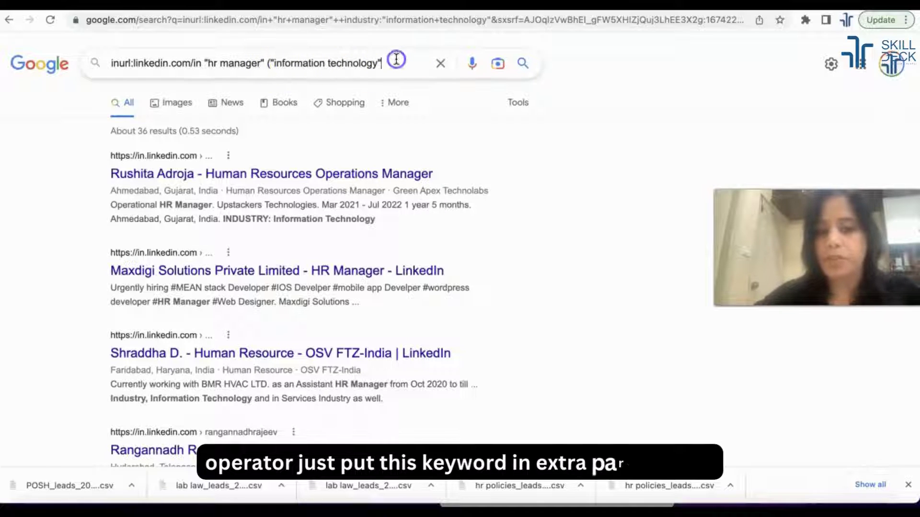
{"action": "key", "text": "Return"}
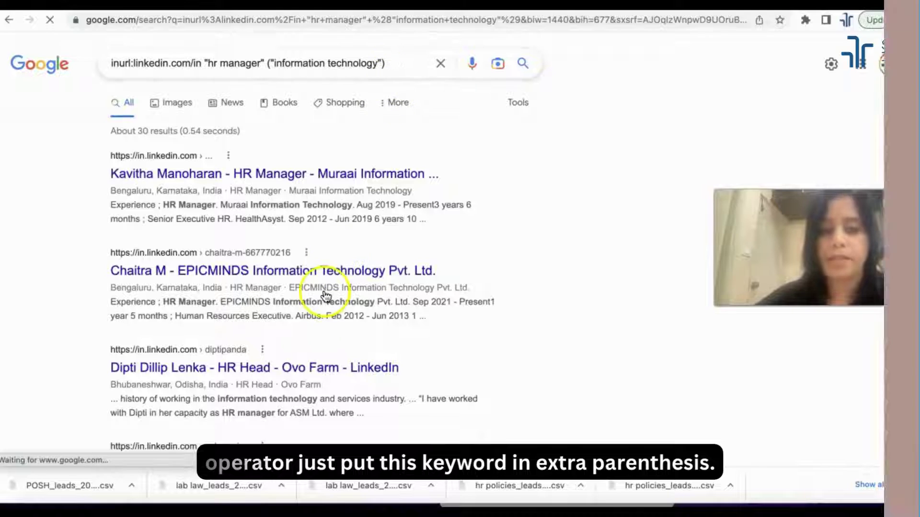